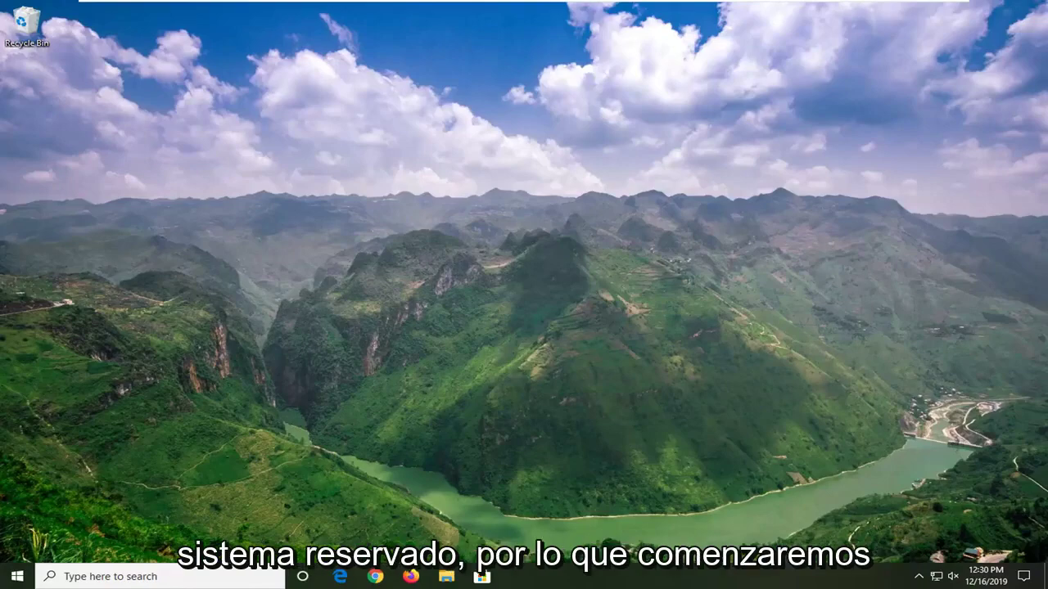
# Search the Start menu for 'settings' and launch the Settings app.
pyautogui.click(8, 581)
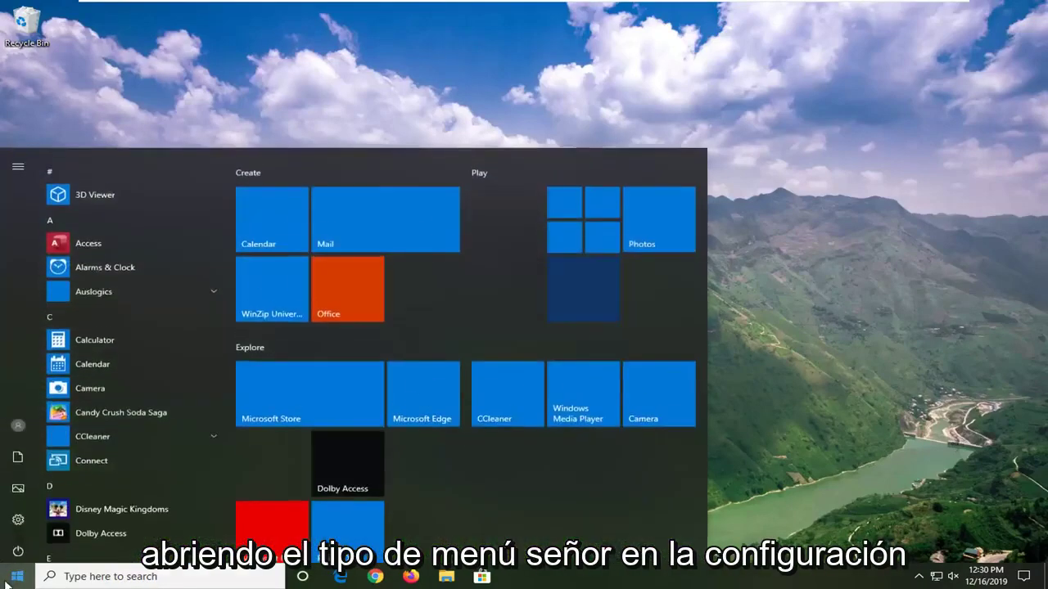
pyautogui.write('settings')
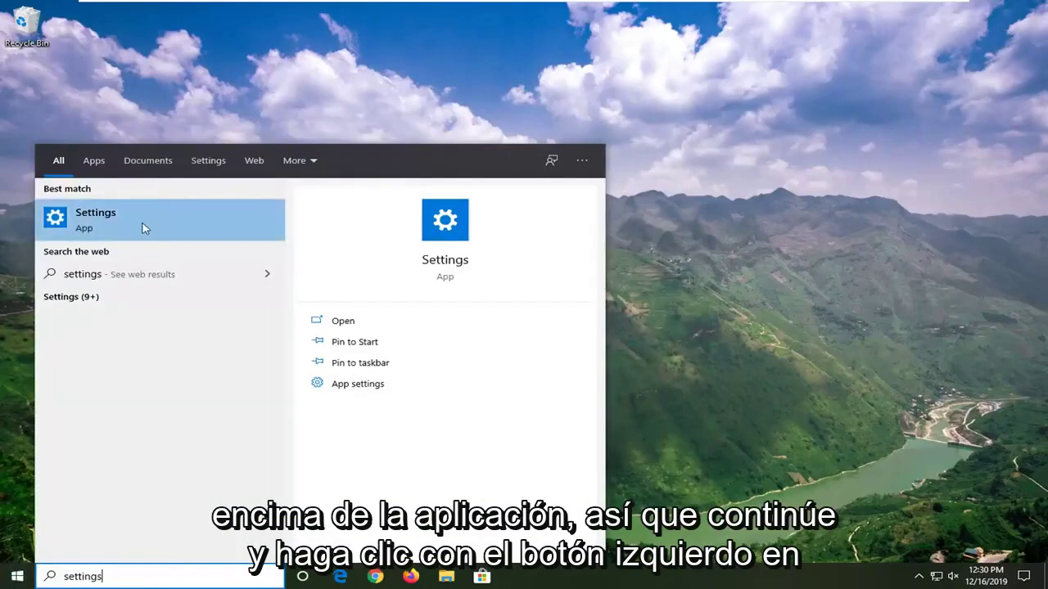
pyautogui.click(140, 224)
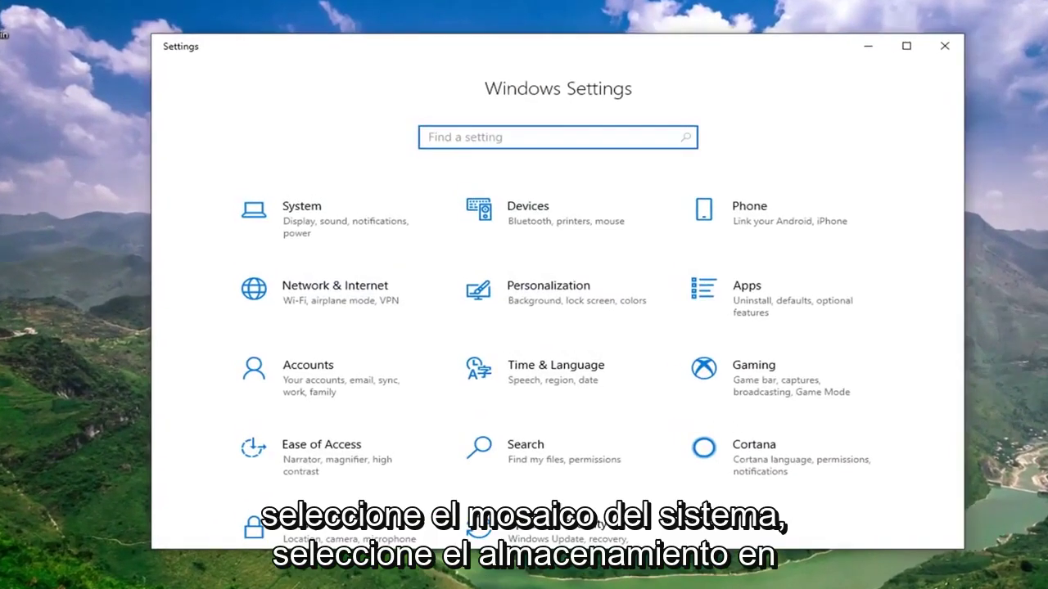
# Go to System > Storage and open the System & reserved breakdown (7.73 GB system files, 1.37 GB virtual memory).
pyautogui.click(303, 223)
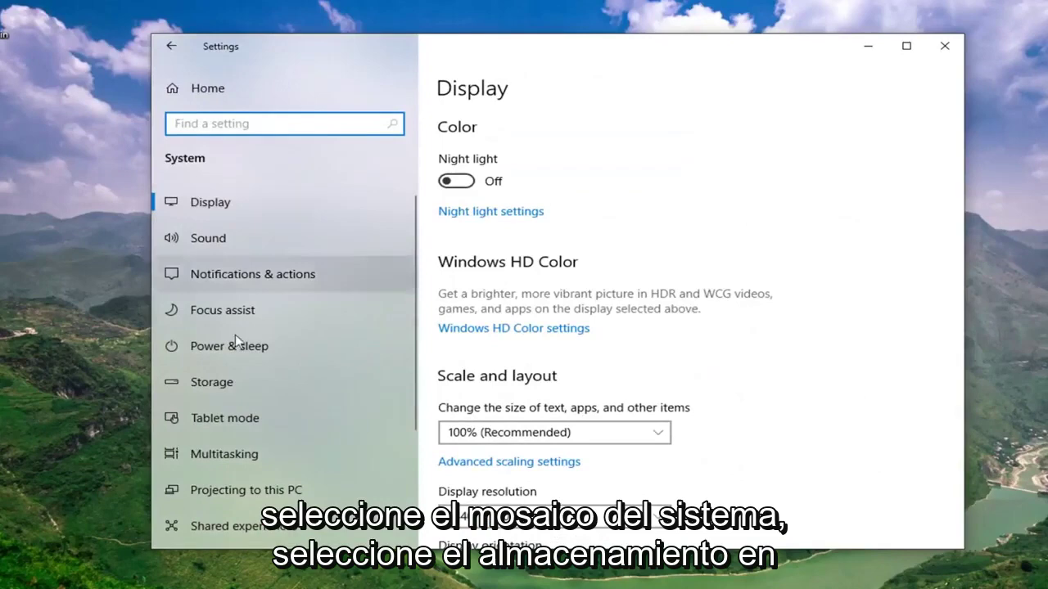
pyautogui.click(204, 390)
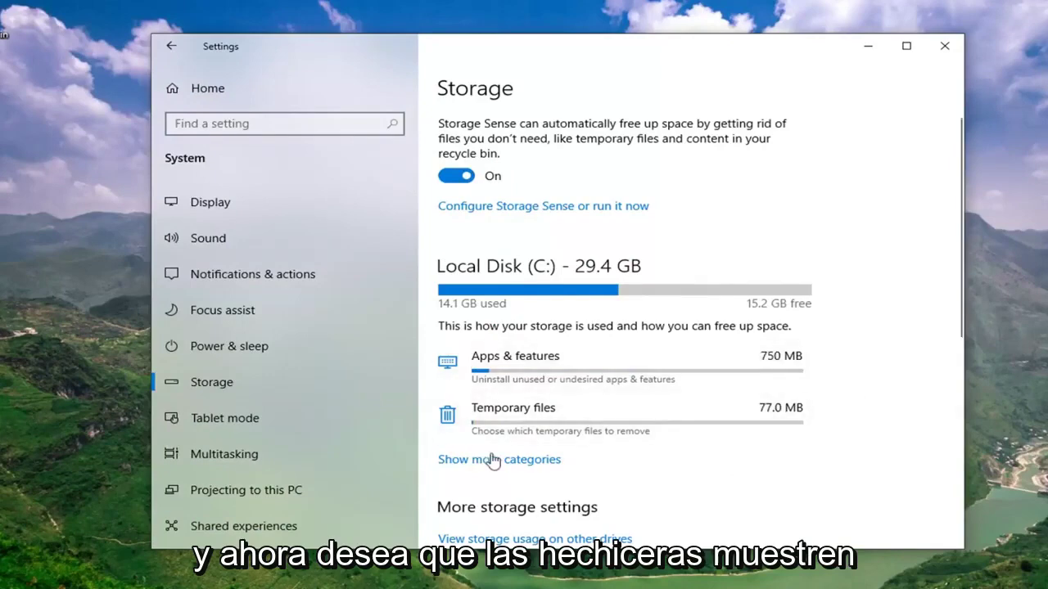
pyautogui.click(536, 460)
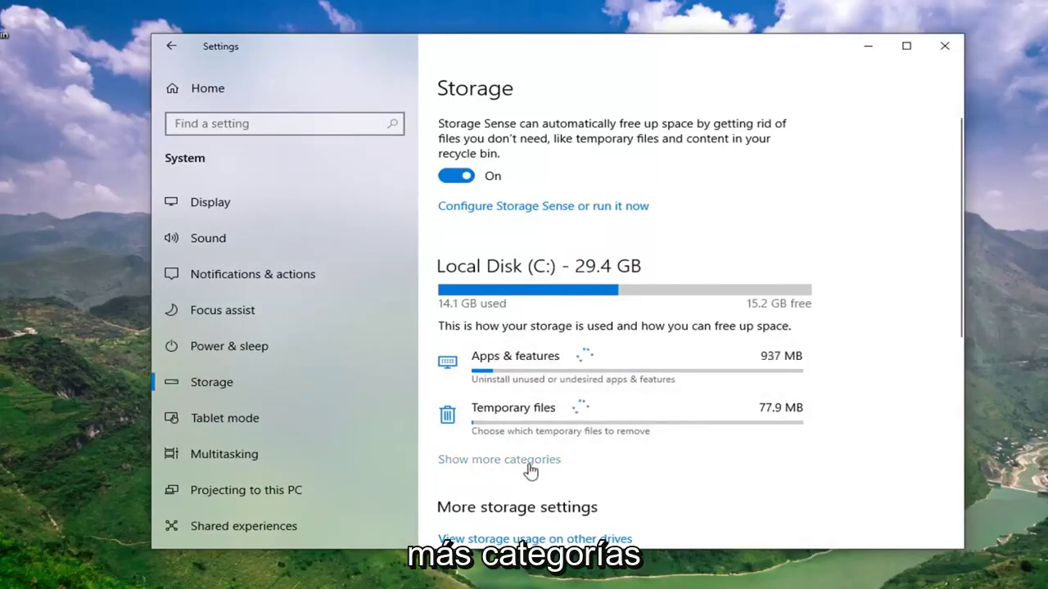
pyautogui.scroll(-6, 840, 352)
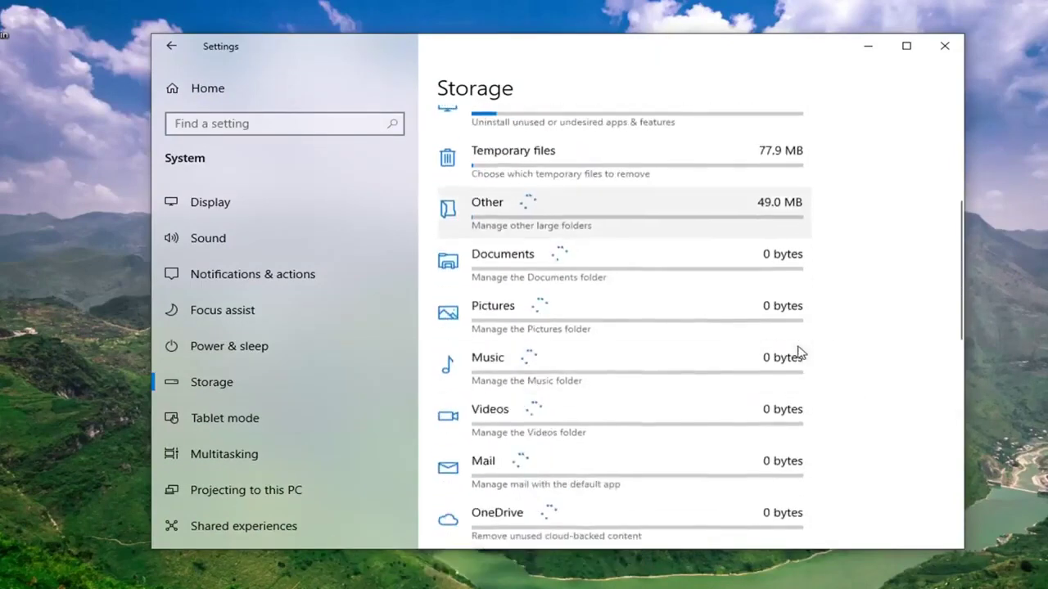
pyautogui.scroll(3, 575, 481)
pyautogui.scroll(3, 576, 481)
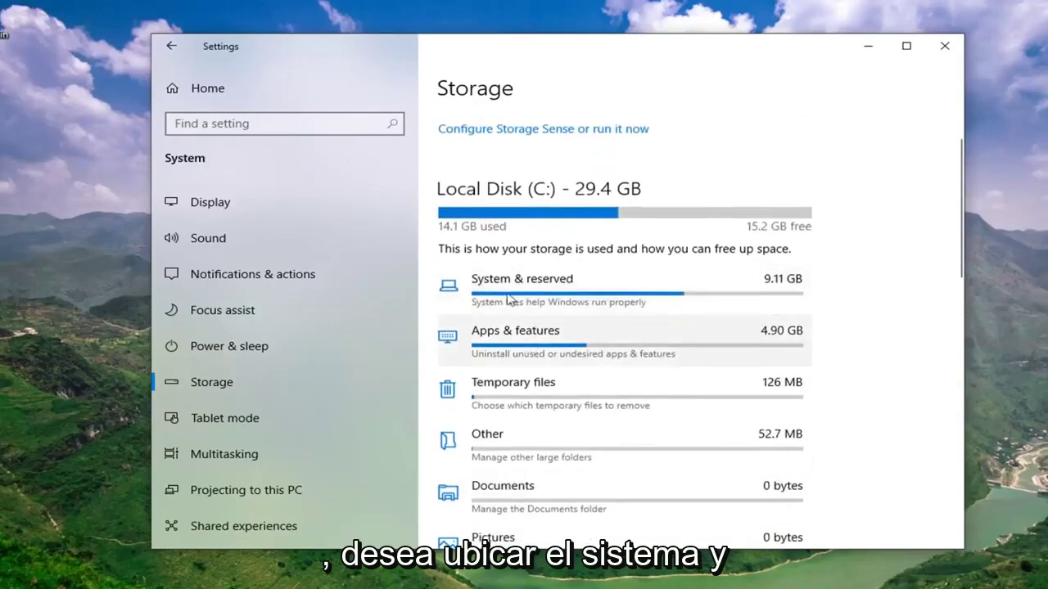
pyautogui.click(570, 303)
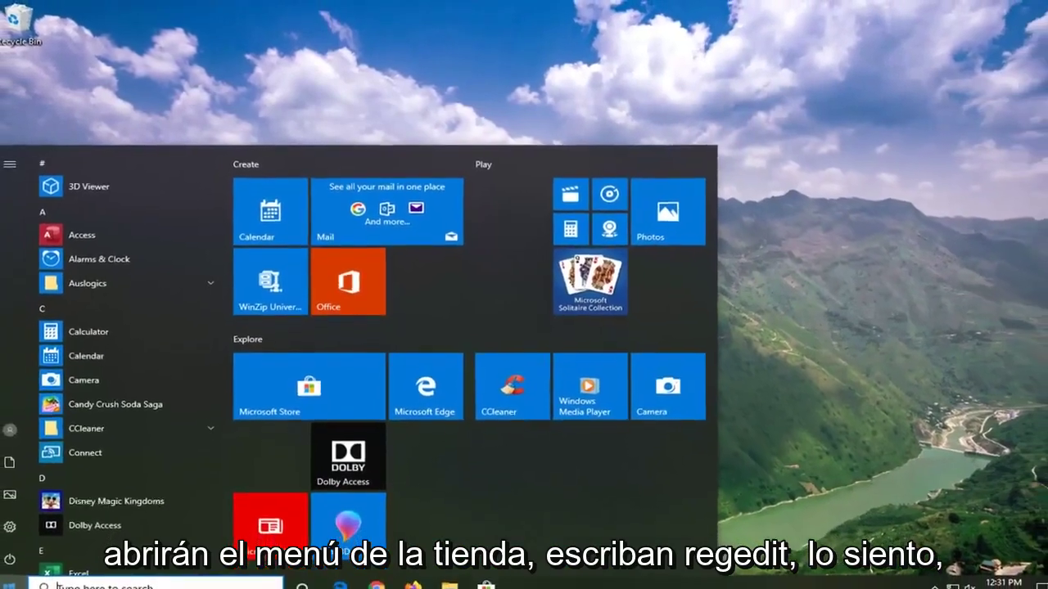
# Run Registry Editor (regedit) as administrator and approve the User Account Control prompt.
pyautogui.write('regedit')
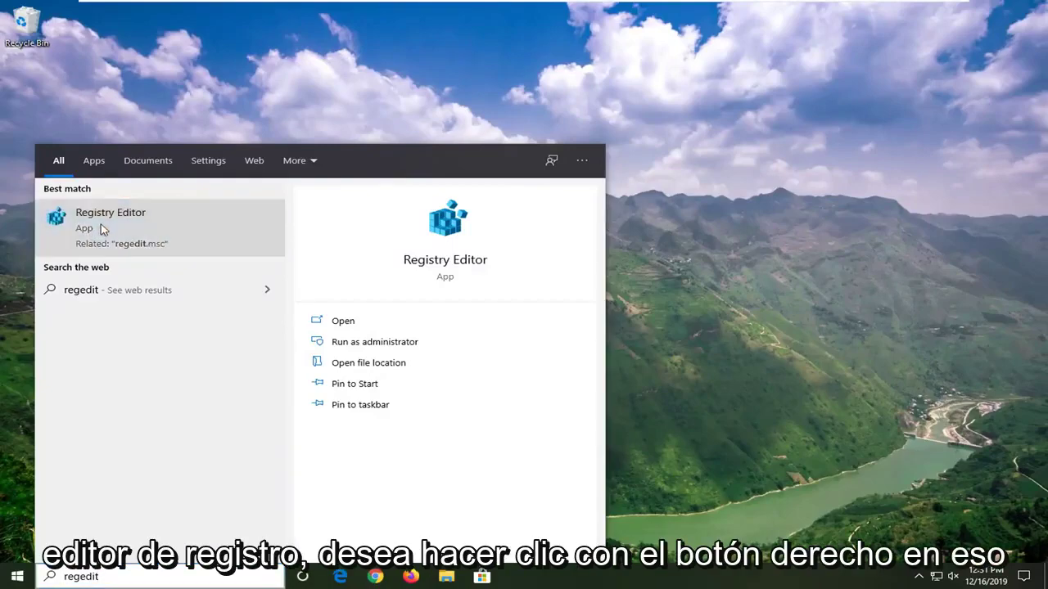
pyautogui.rightClick(102, 232)
pyautogui.click(137, 238)
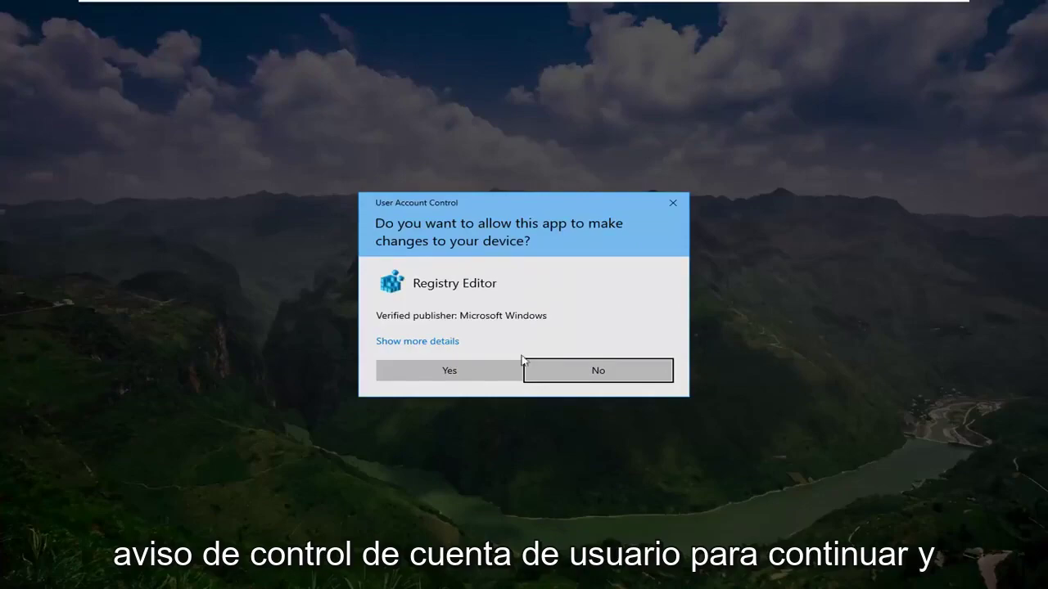
pyautogui.click(452, 373)
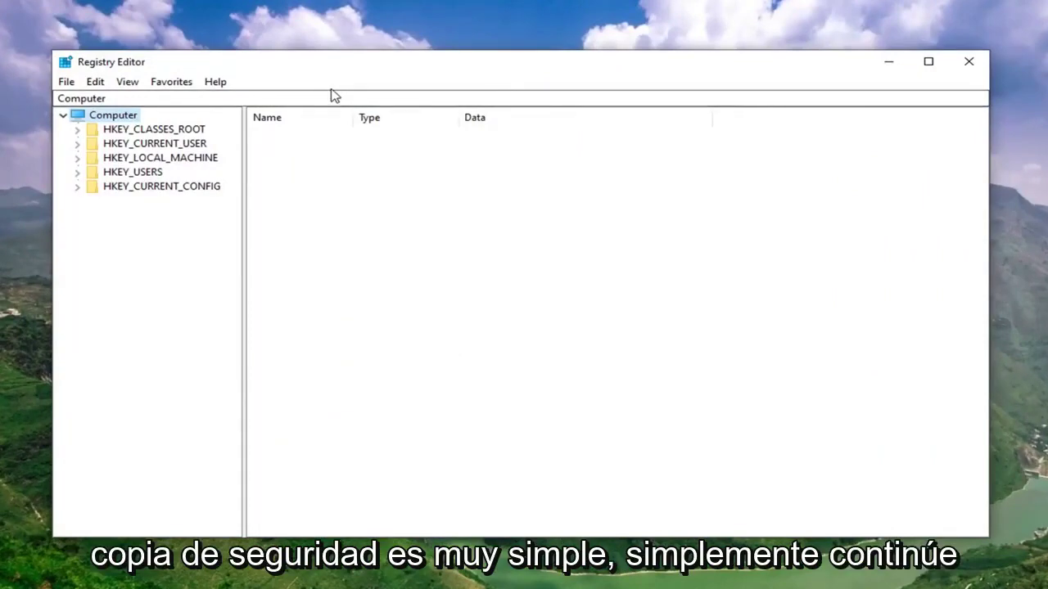
pyautogui.click(66, 83)
pyautogui.click(101, 119)
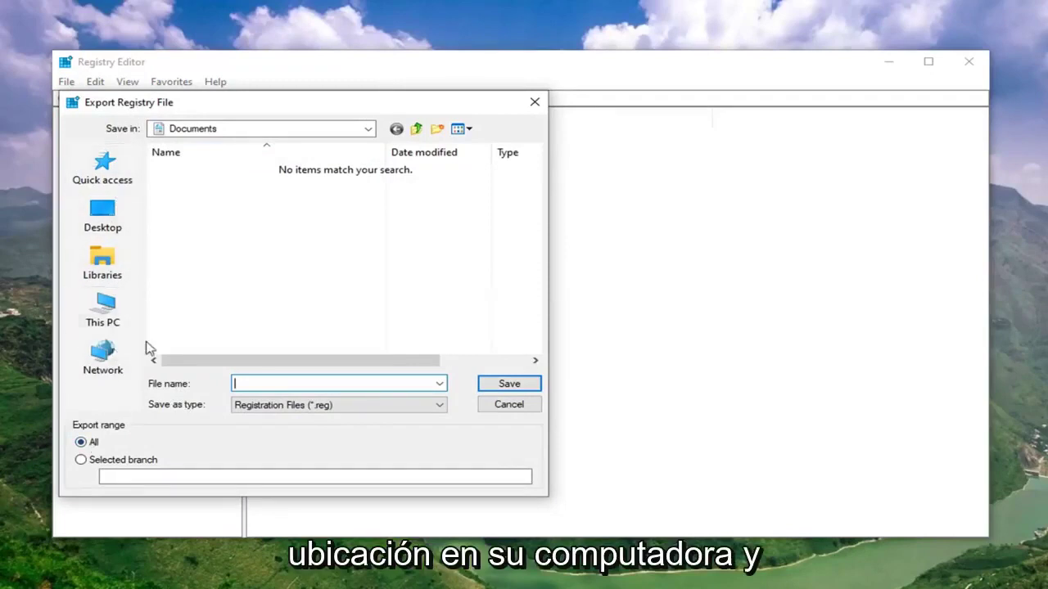
pyautogui.click(516, 408)
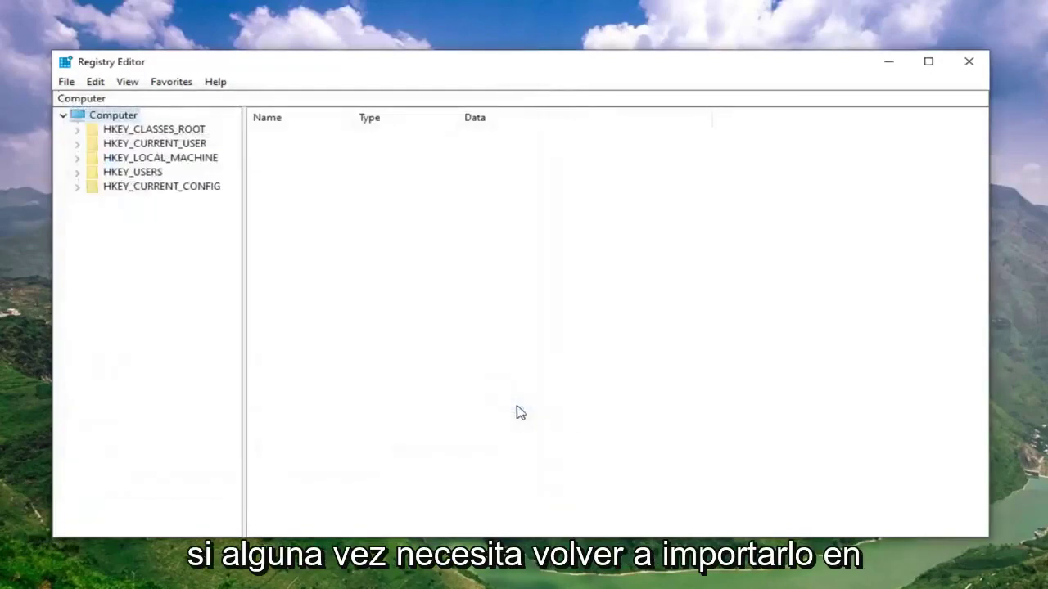
pyautogui.click(66, 82)
pyautogui.click(94, 100)
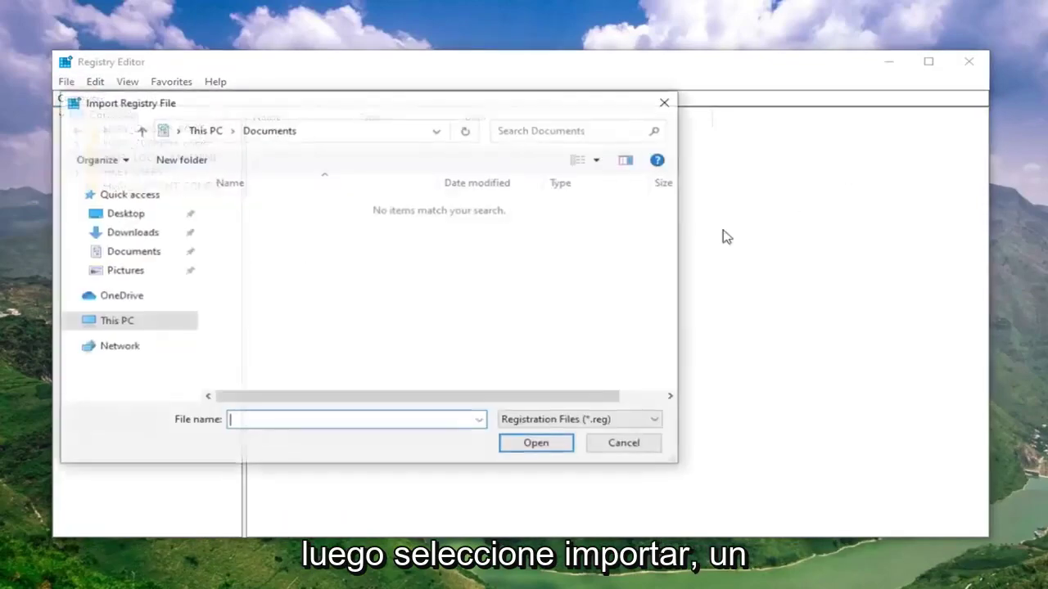
pyautogui.click(610, 446)
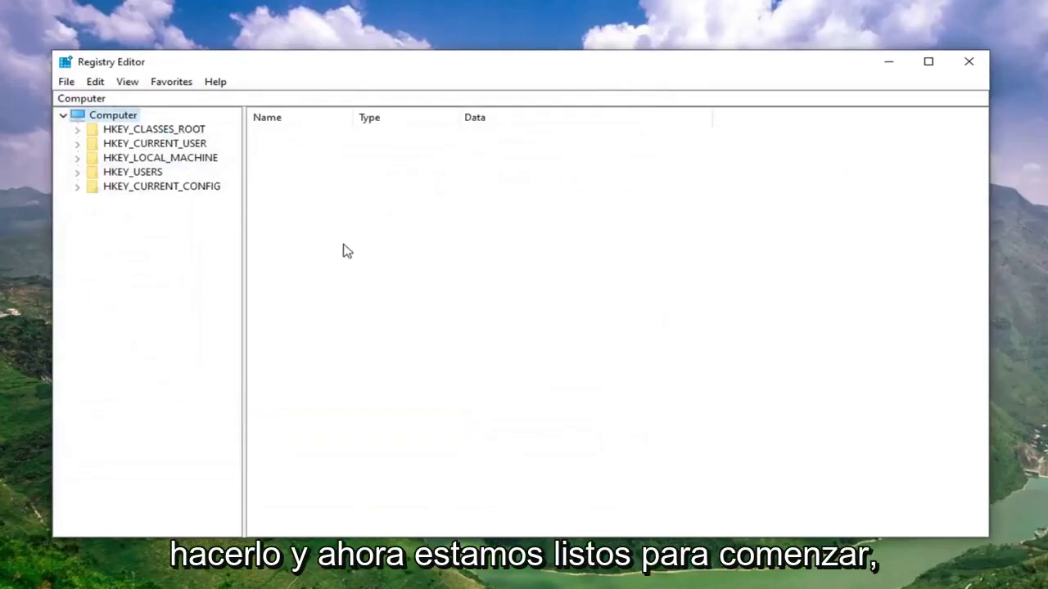
# Expand HKEY_LOCAL_MACHINE\SOFTWARE\Microsoft\Windows in the key tree and widen the tree pane.
pyautogui.doubleClick(175, 164)
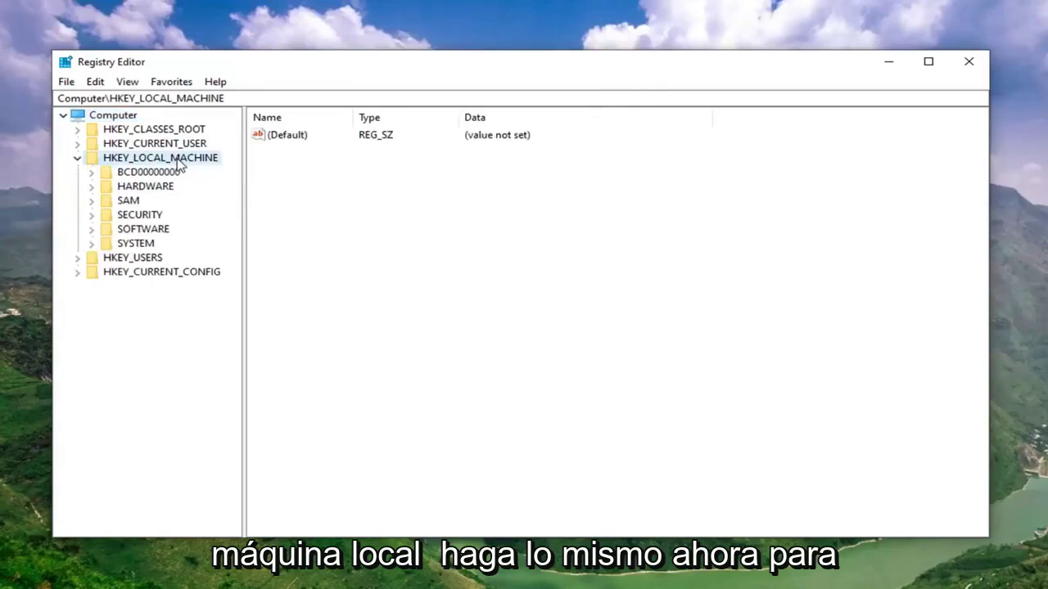
pyautogui.doubleClick(131, 229)
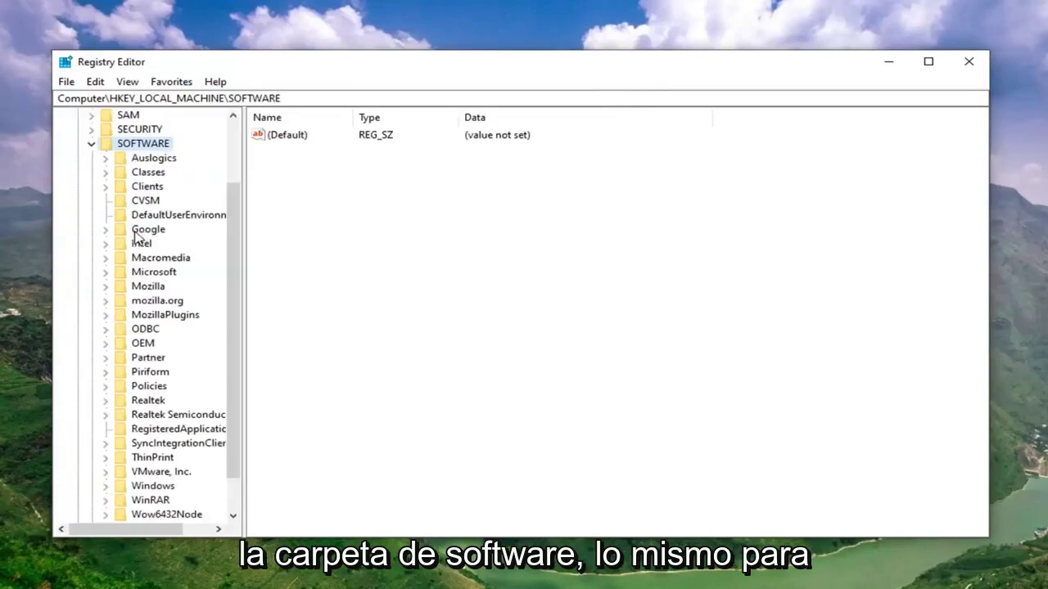
pyautogui.scroll(-1, 128, 236)
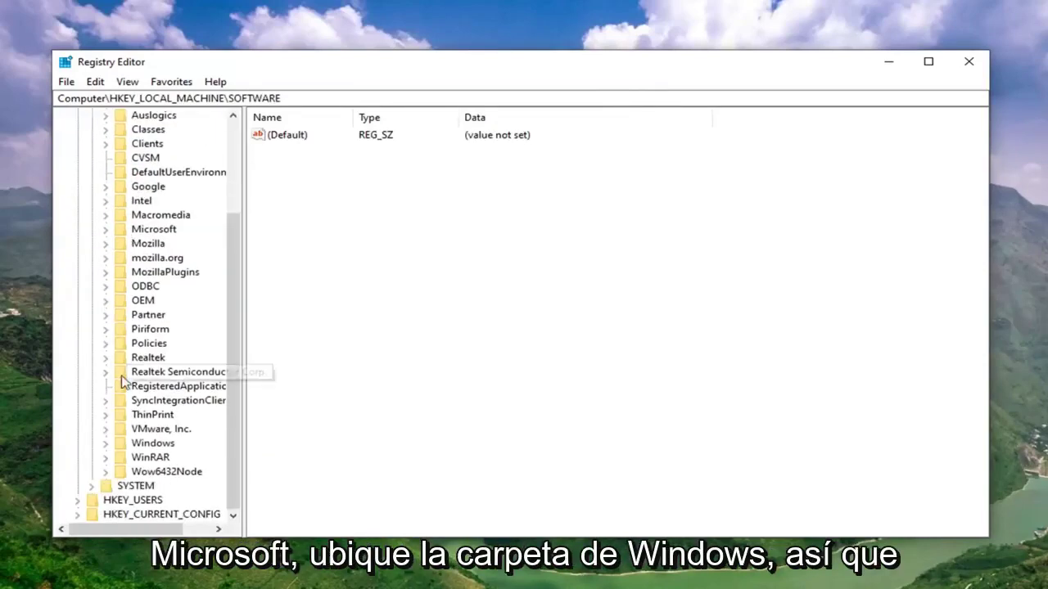
pyautogui.doubleClick(154, 230)
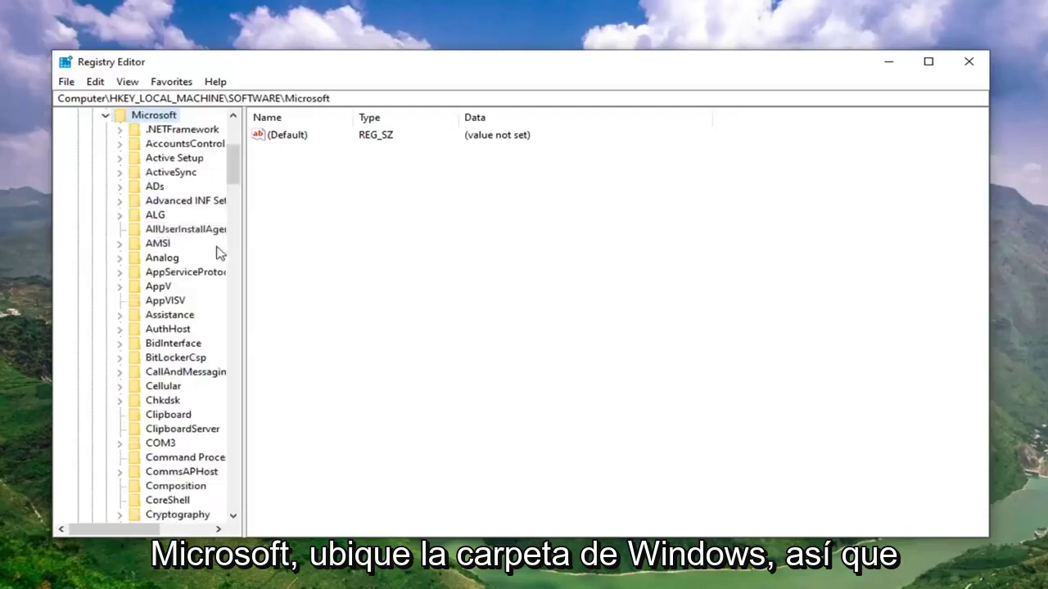
pyautogui.scroll(-7, 198, 299)
pyautogui.scroll(-20, 199, 303)
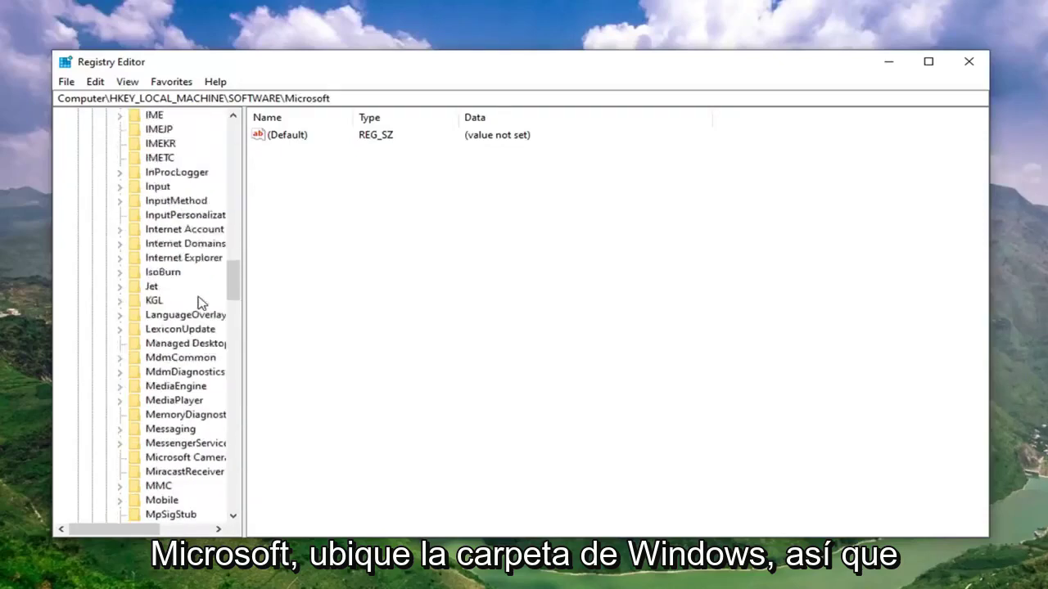
pyautogui.scroll(-17, 202, 307)
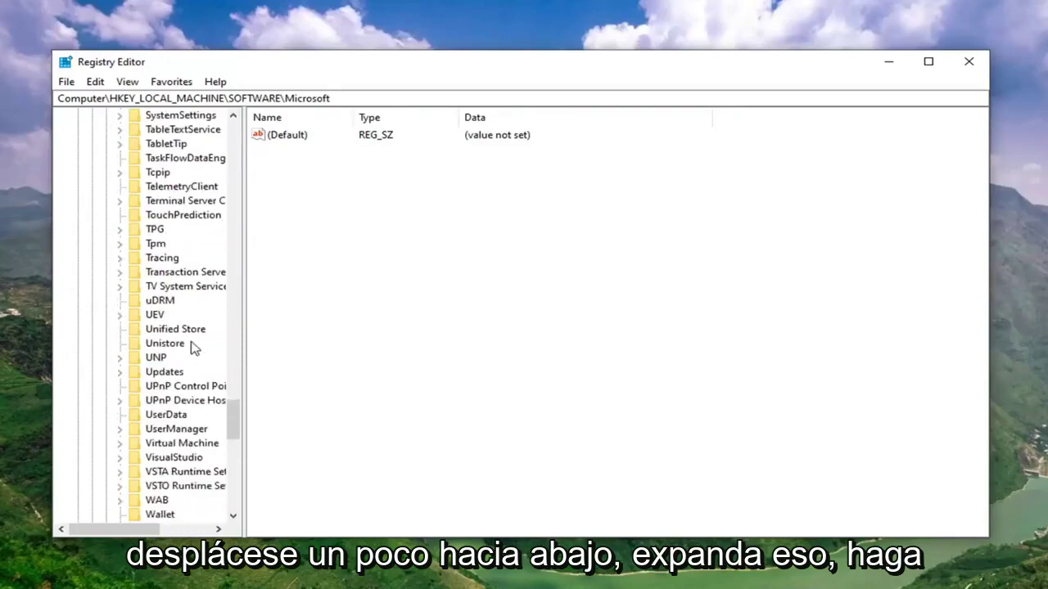
pyautogui.doubleClick(161, 443)
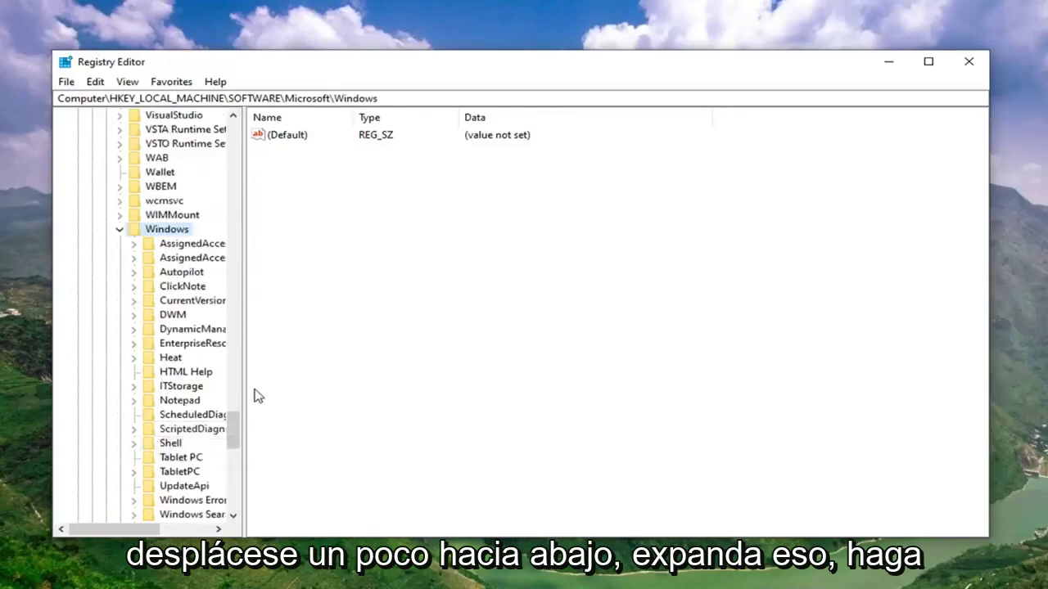
pyautogui.moveTo(244, 382); pyautogui.dragTo(391, 382)
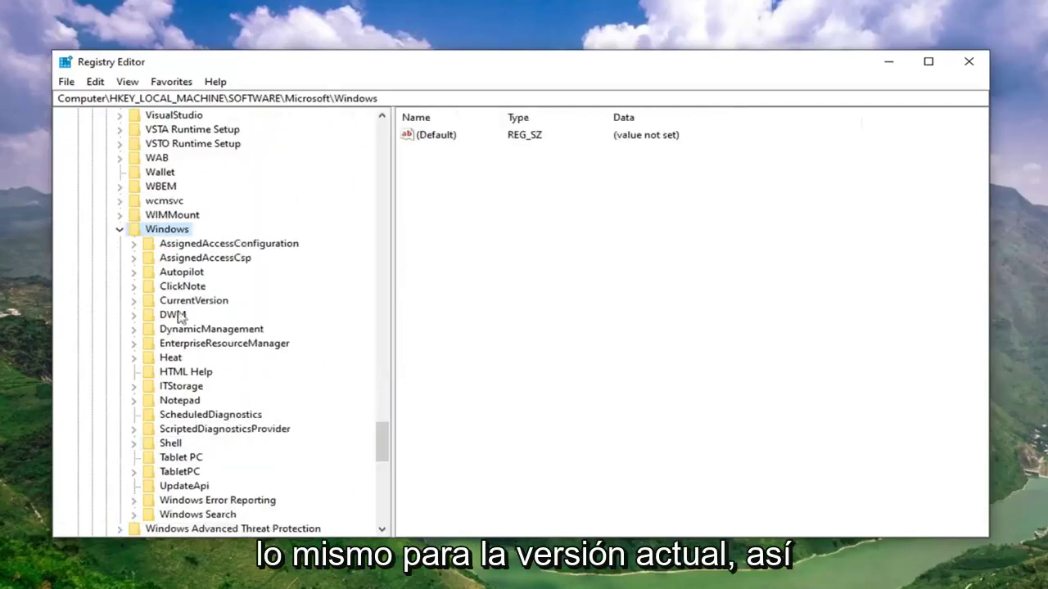
# Expand CurrentVersion and select the ReserveManager key to list its values.
pyautogui.click(189, 302)
pyautogui.doubleClick(188, 302)
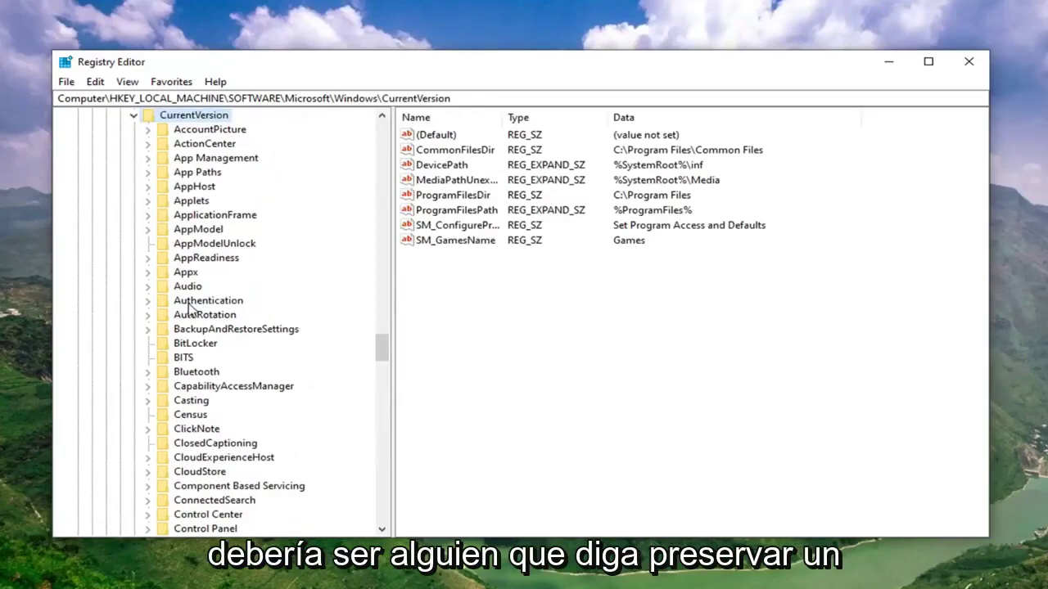
pyautogui.scroll(-18, 190, 307)
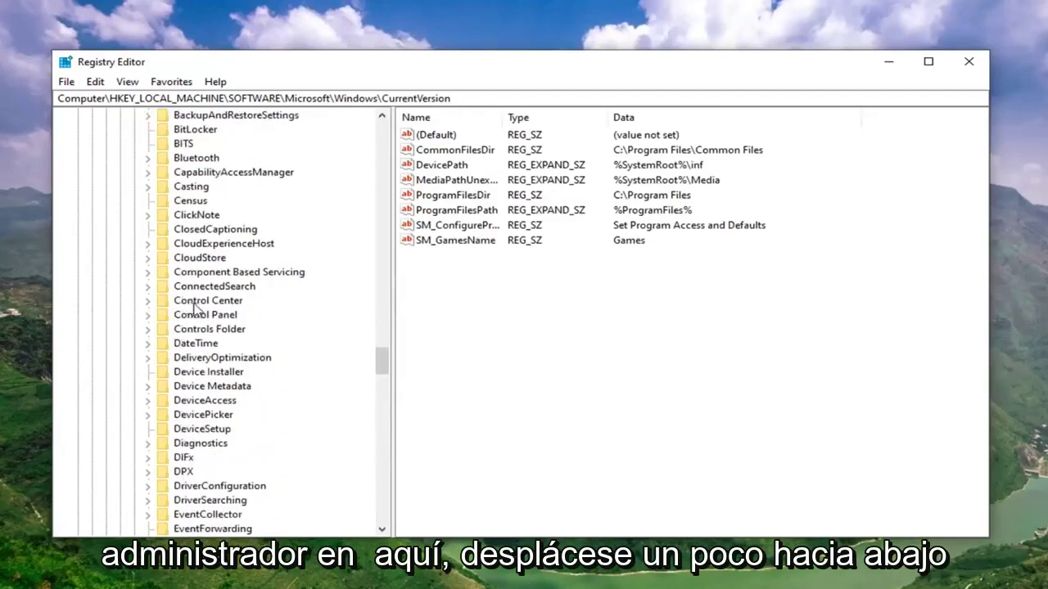
pyautogui.scroll(-6, 266, 383)
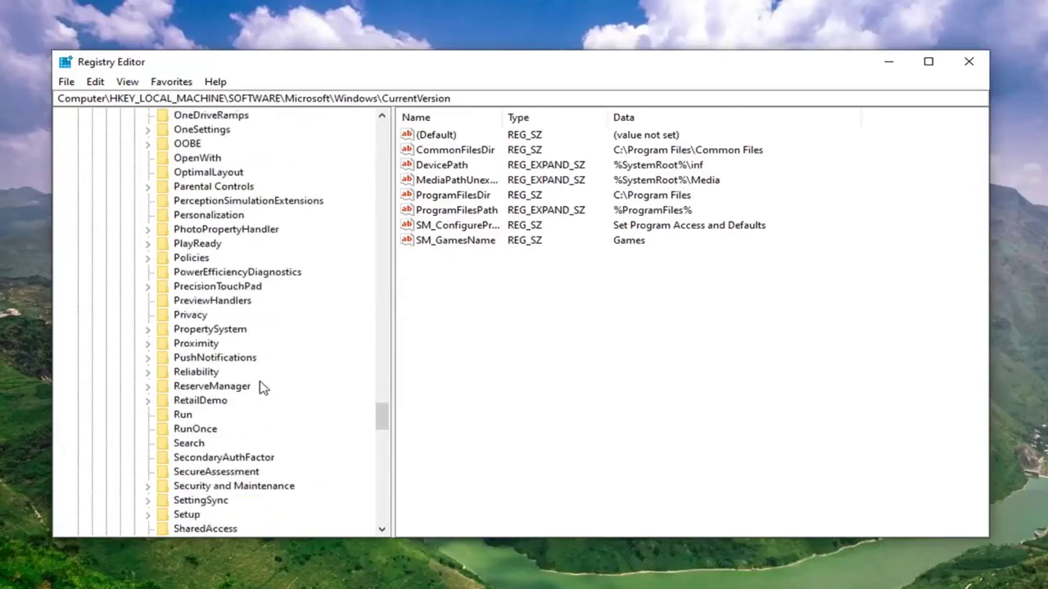
pyautogui.scroll(-1, 234, 378)
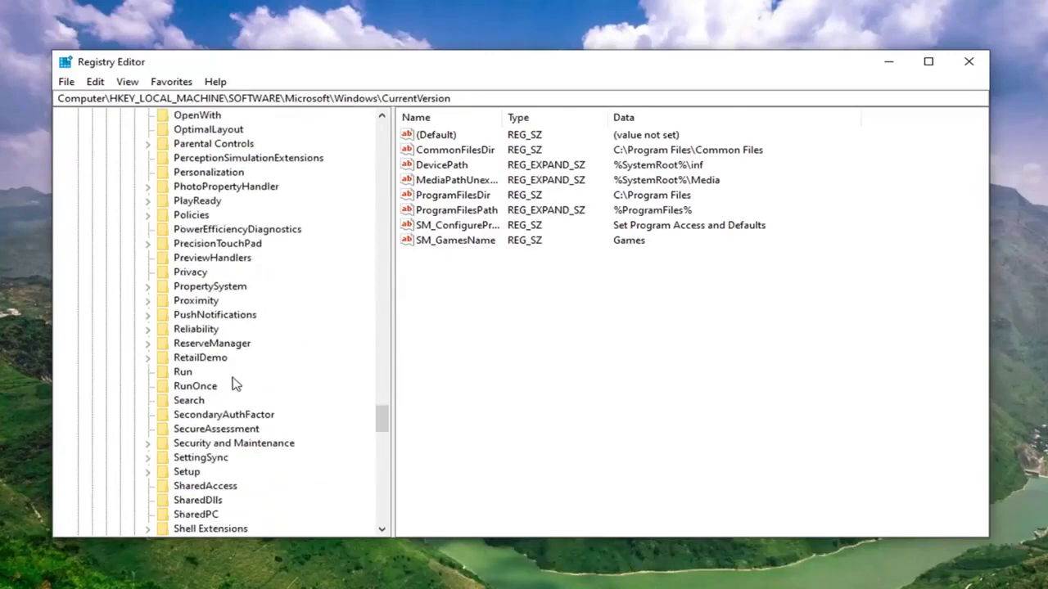
pyautogui.scroll(2, 236, 384)
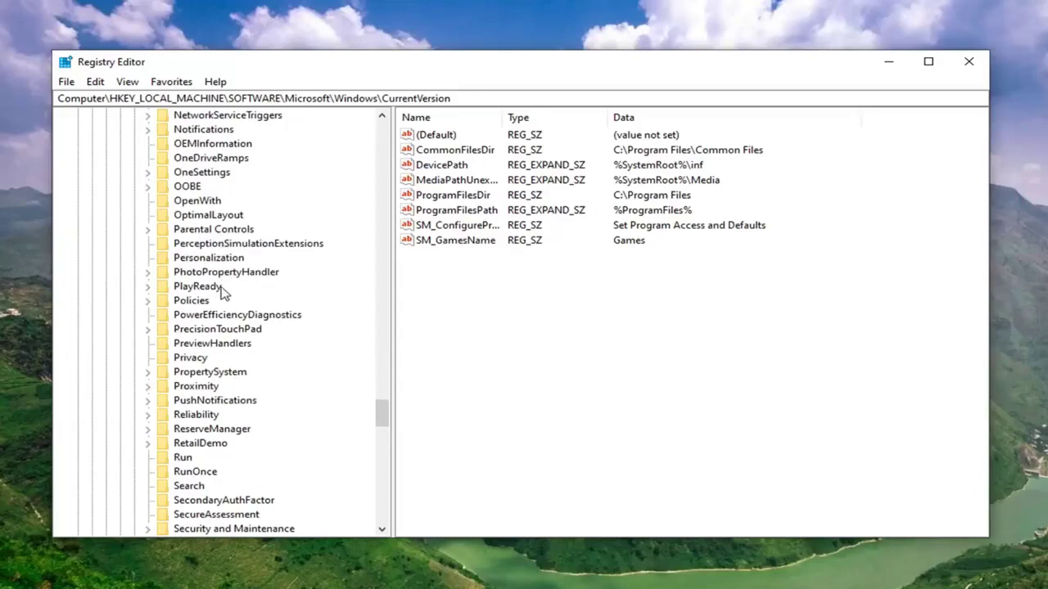
pyautogui.scroll(2, 224, 293)
pyautogui.scroll(-2, 226, 295)
pyautogui.click(219, 431)
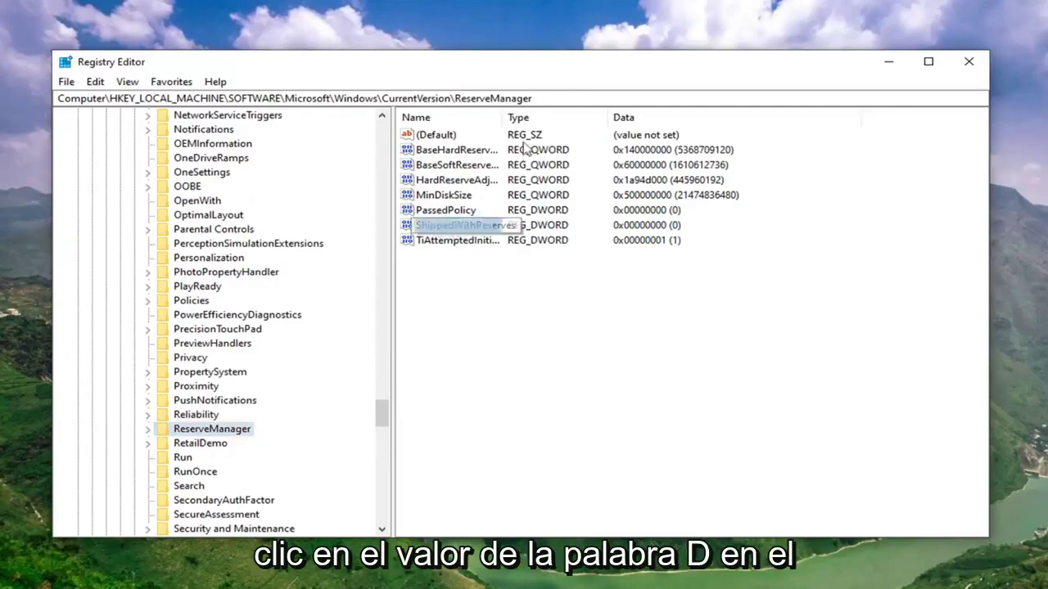
# Edit ShippedWithReserves and save it with value data 0.
pyautogui.click(434, 229)
pyautogui.moveTo(501, 117); pyautogui.dragTo(569, 117)
pyautogui.doubleClick(446, 229)
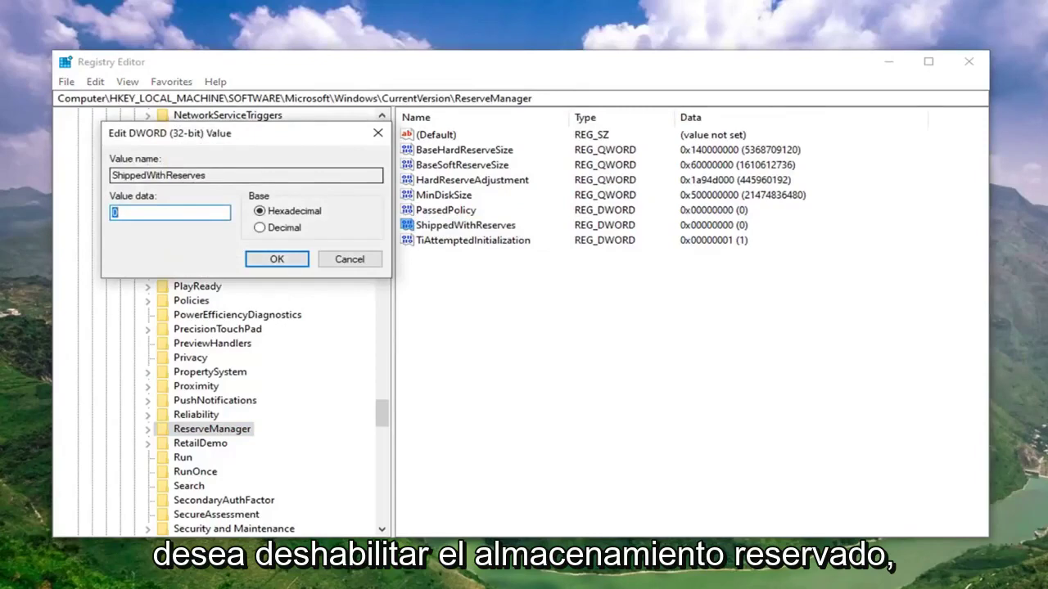
pyautogui.moveTo(208, 150); pyautogui.dragTo(541, 185)
pyautogui.click(467, 247)
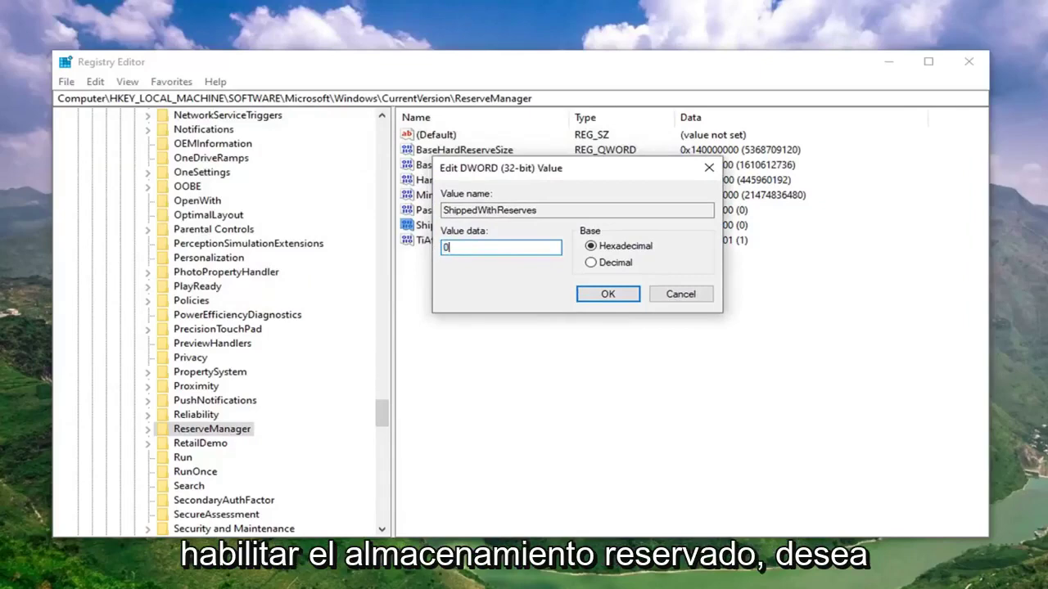
pyautogui.doubleClick(446, 248)
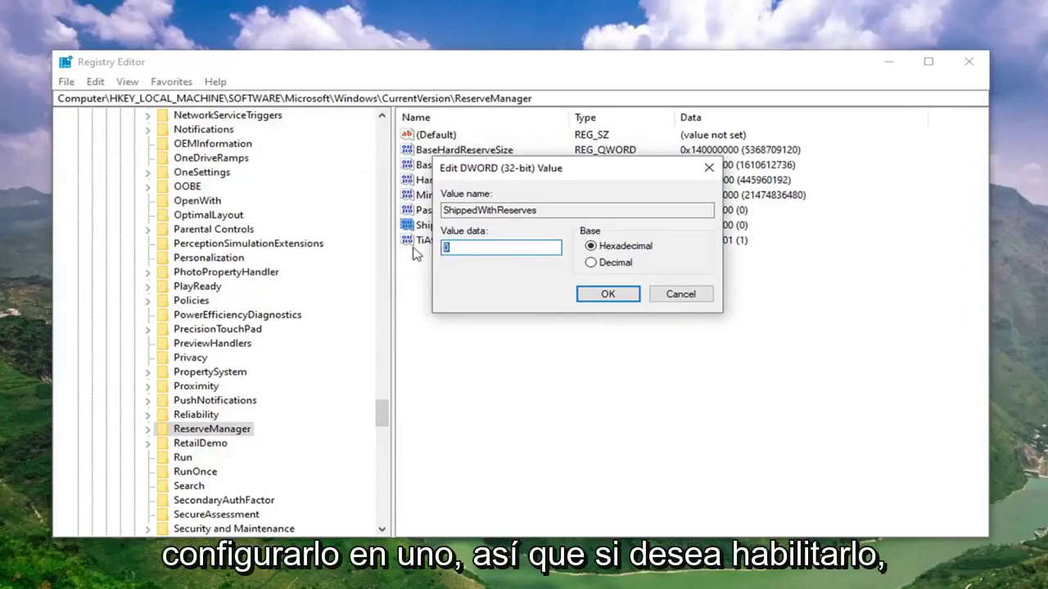
pyautogui.write('1')
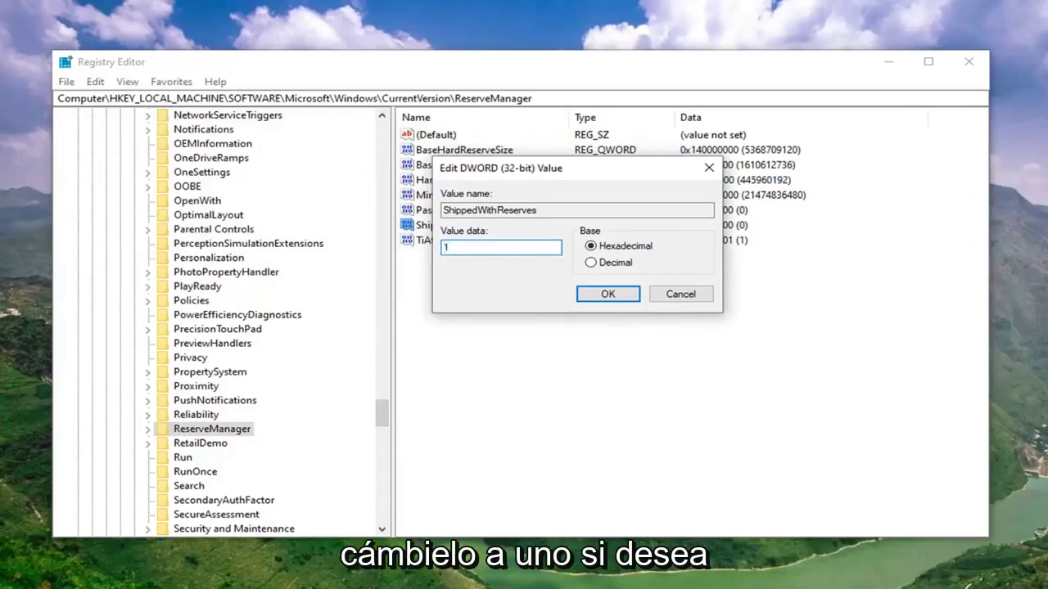
pyautogui.press('BackSpace')
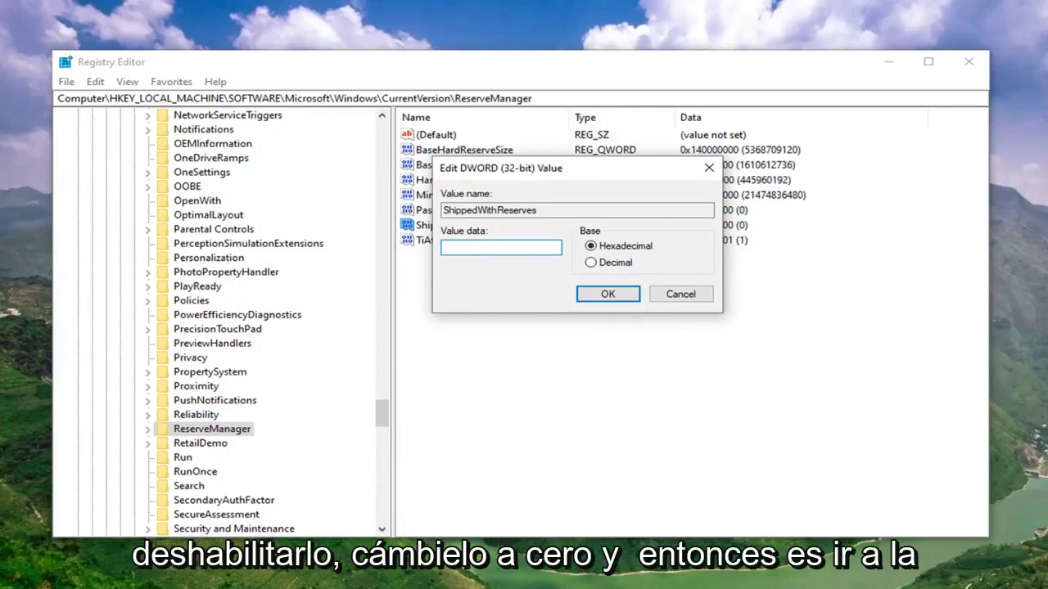
pyautogui.click(603, 296)
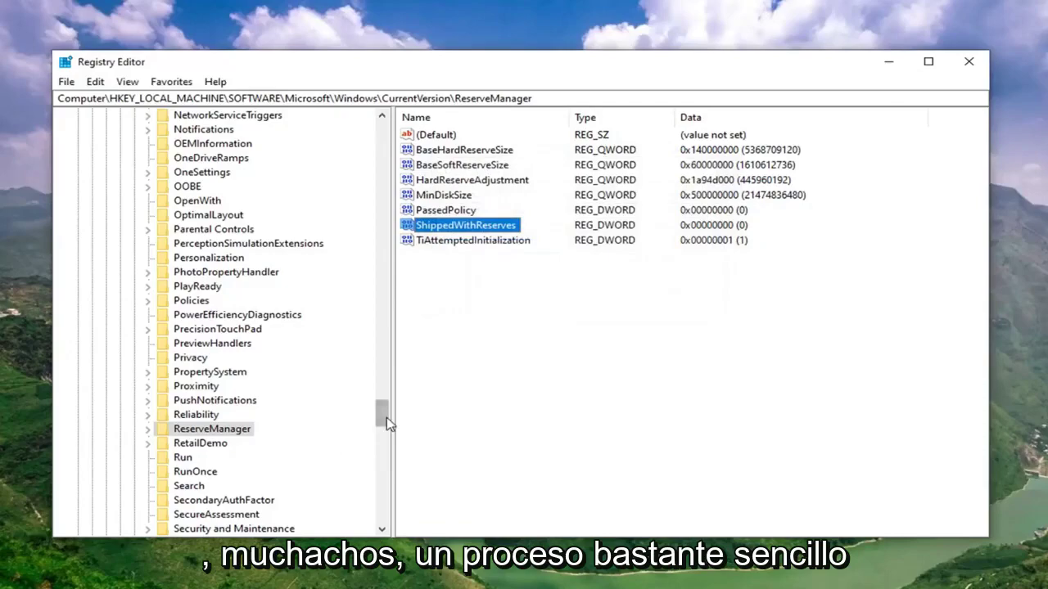
# Collapse Microsoft, SOFTWARE and HKEY_LOCAL_MACHINE back to Computer, then close Registry Editor.
pyautogui.moveTo(381, 415); pyautogui.dragTo(381, 171)
pyautogui.scroll(15, 256, 256)
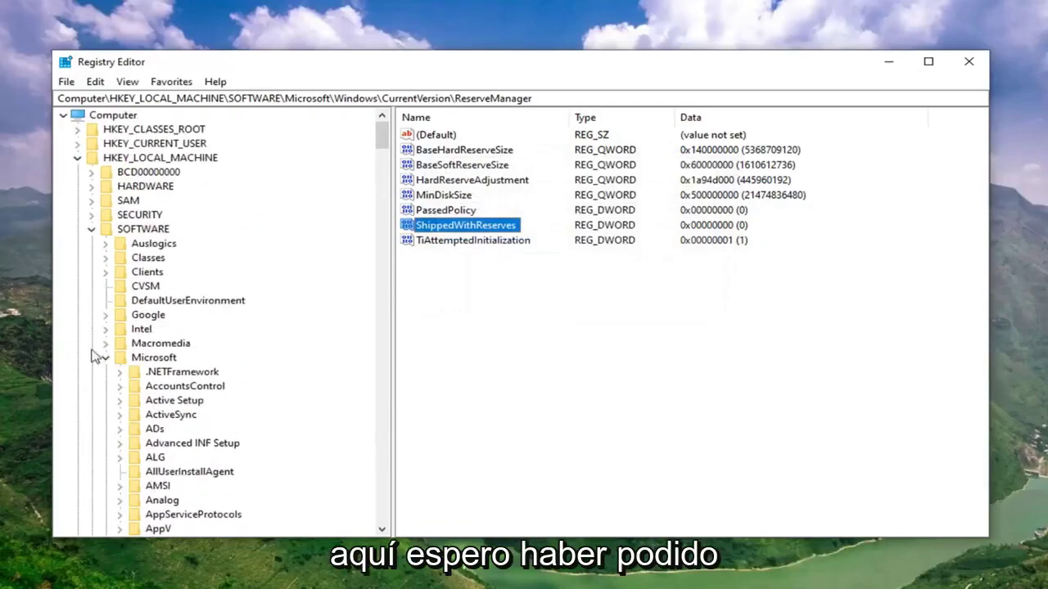
pyautogui.click(105, 357)
pyautogui.click(91, 229)
pyautogui.click(77, 157)
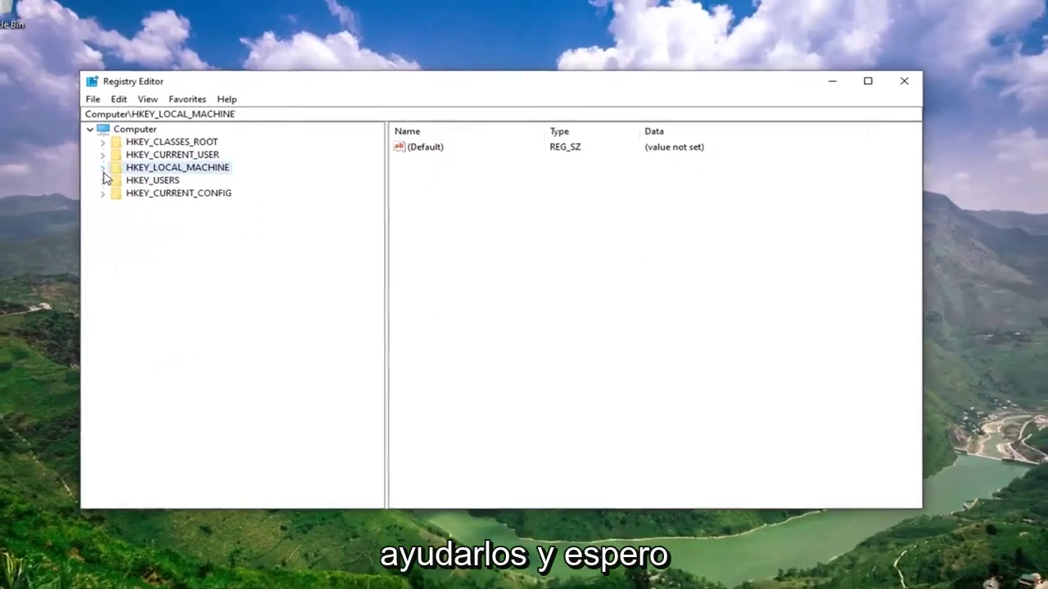
pyautogui.press('Left')
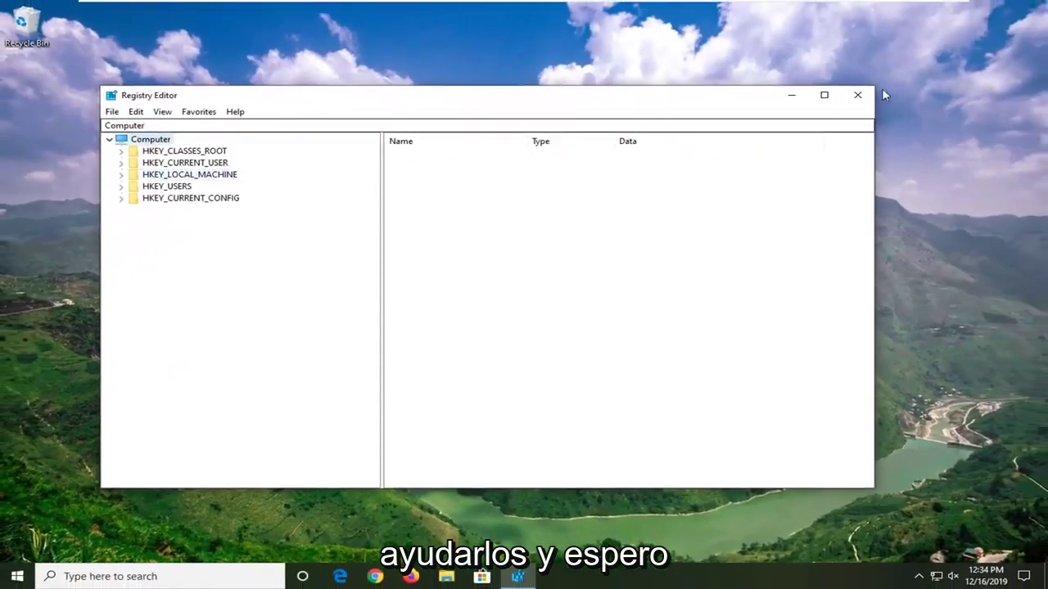
pyautogui.click(857, 95)
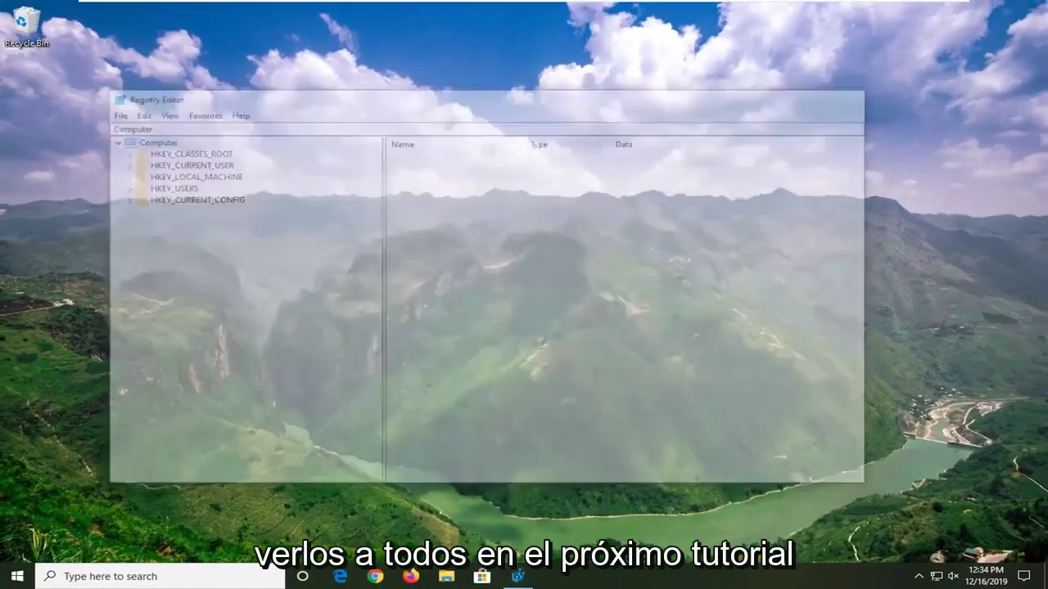